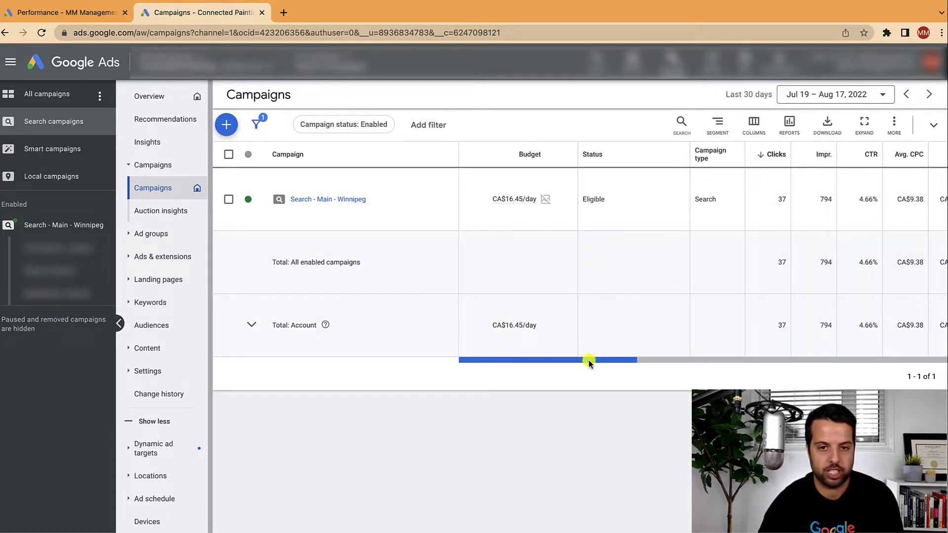
# Toggle the report between Last 7 days and Last 30 days, ending on Last 7 days (Aug 11 – 17, 2022).
pyautogui.moveTo(588, 359); pyautogui.dragTo(730, 360)
pyautogui.click(867, 99)
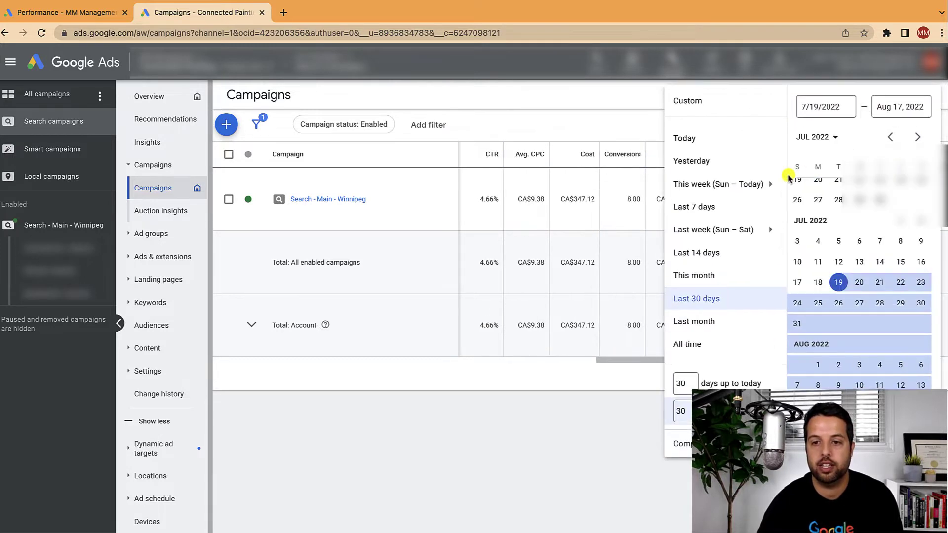
pyautogui.click(746, 216)
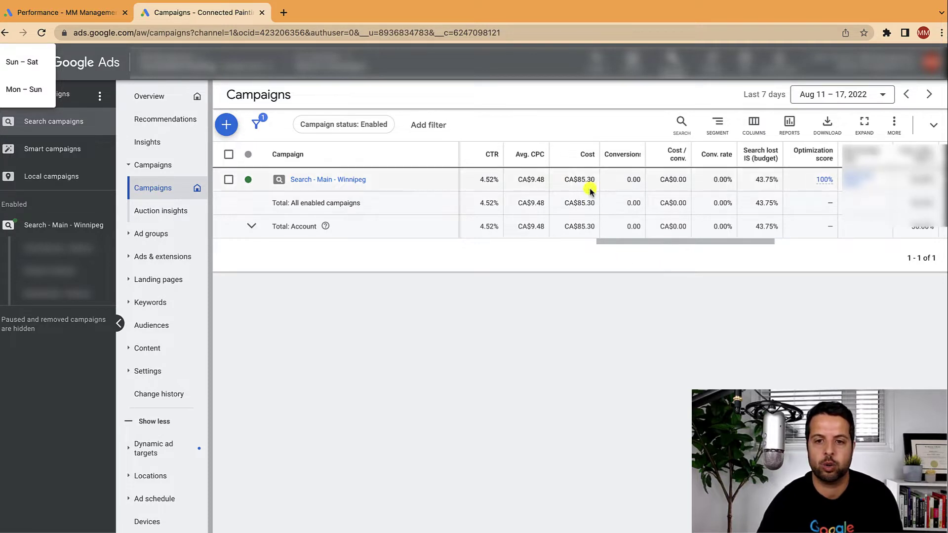
pyautogui.click(828, 99)
pyautogui.click(726, 296)
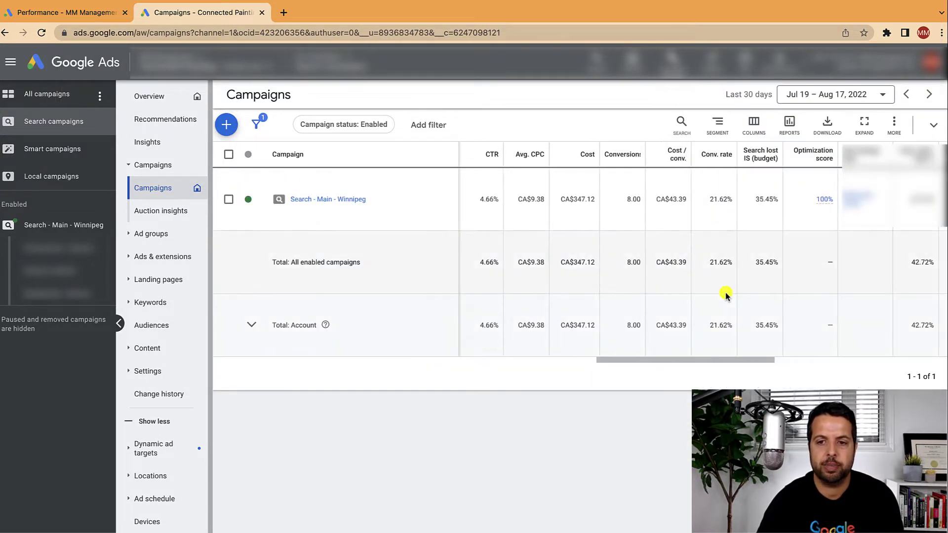
pyautogui.click(837, 93)
pyautogui.click(738, 210)
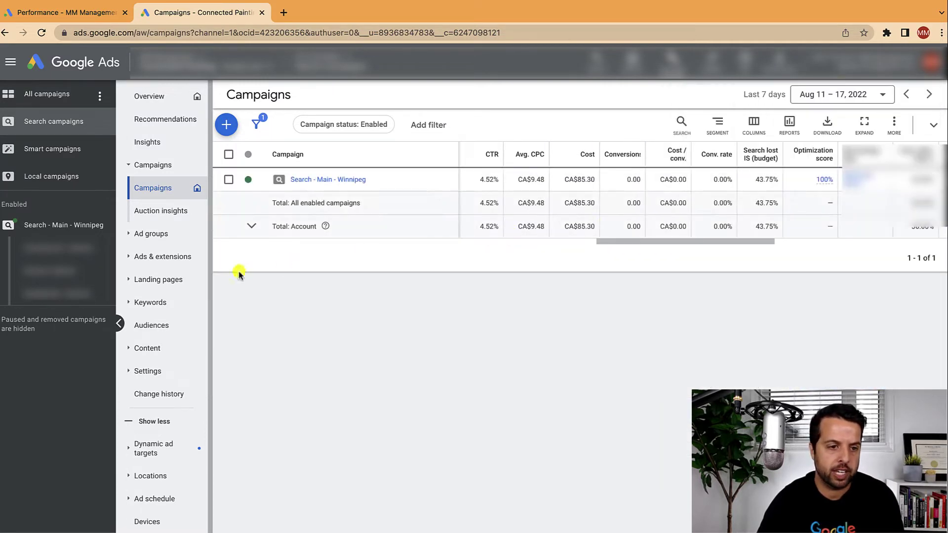
# Open the Search - Main - Winnipeg campaign's Locations and check the Winnipeg, Manitoba target without changes.
pyautogui.click(96, 227)
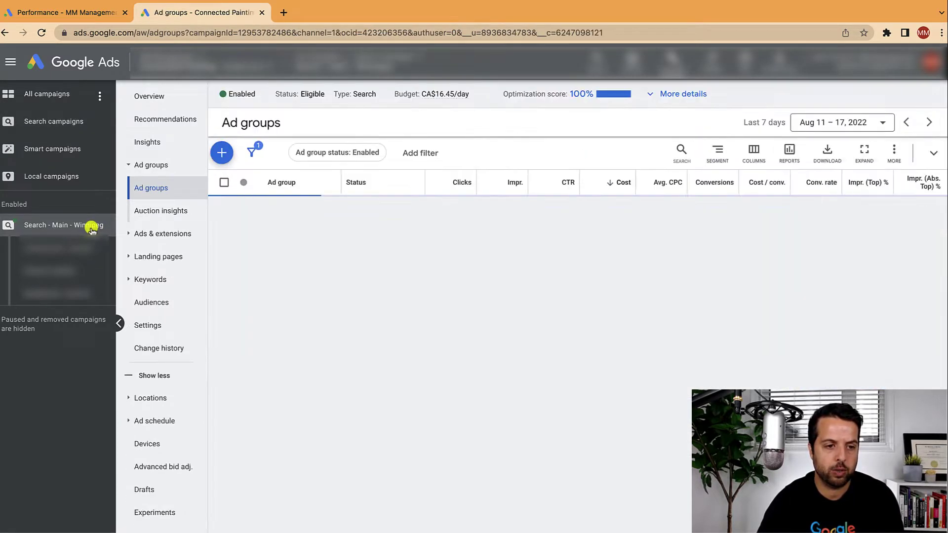
pyautogui.click(133, 397)
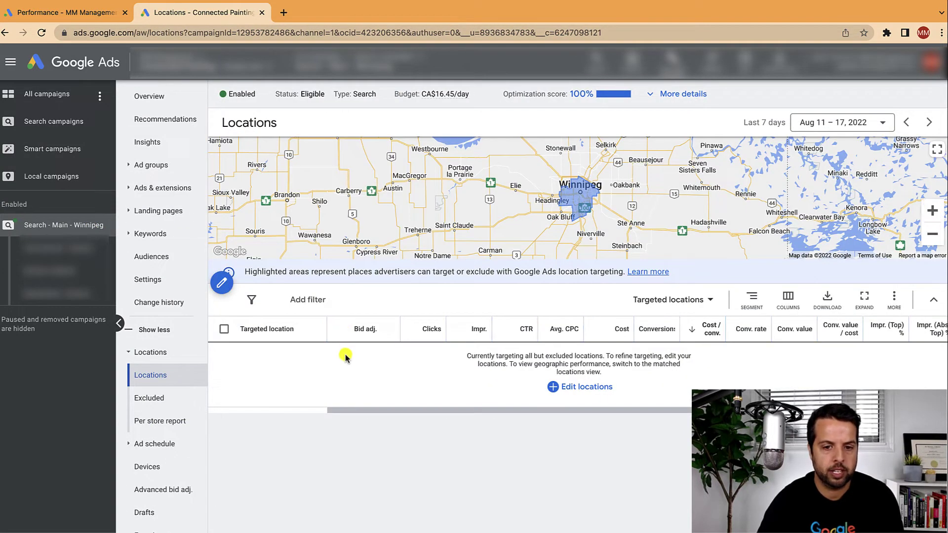
pyautogui.click(585, 388)
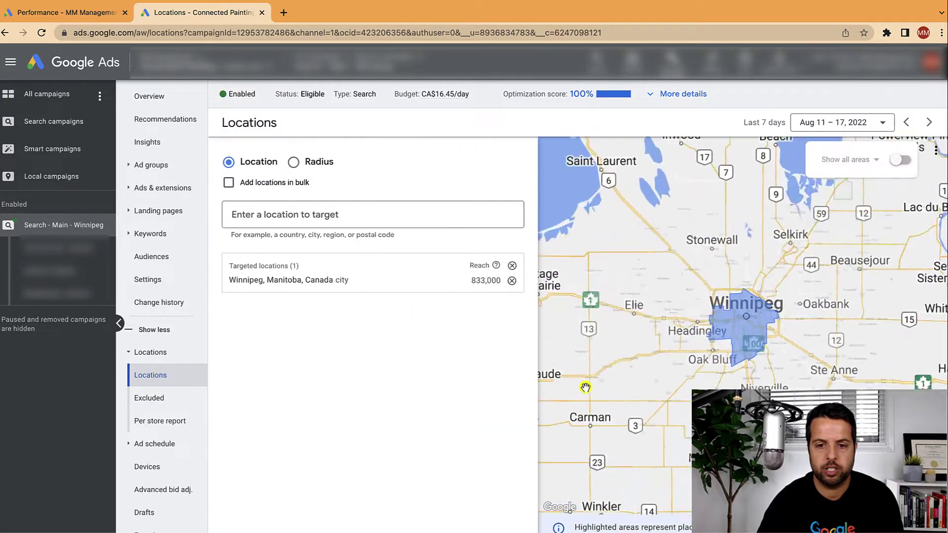
pyautogui.click(255, 527)
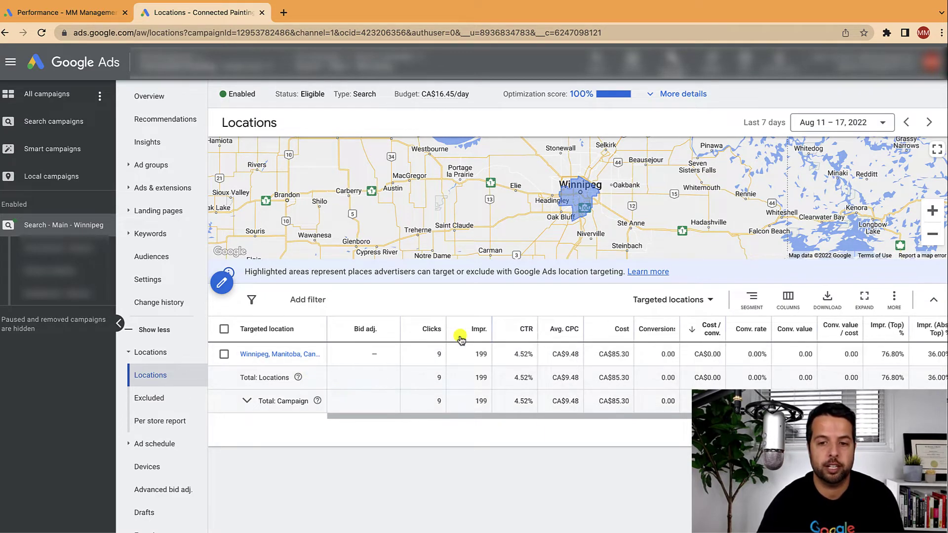
# Switch the locations table to Matched locations broken down by Postal codes.
pyautogui.click(659, 299)
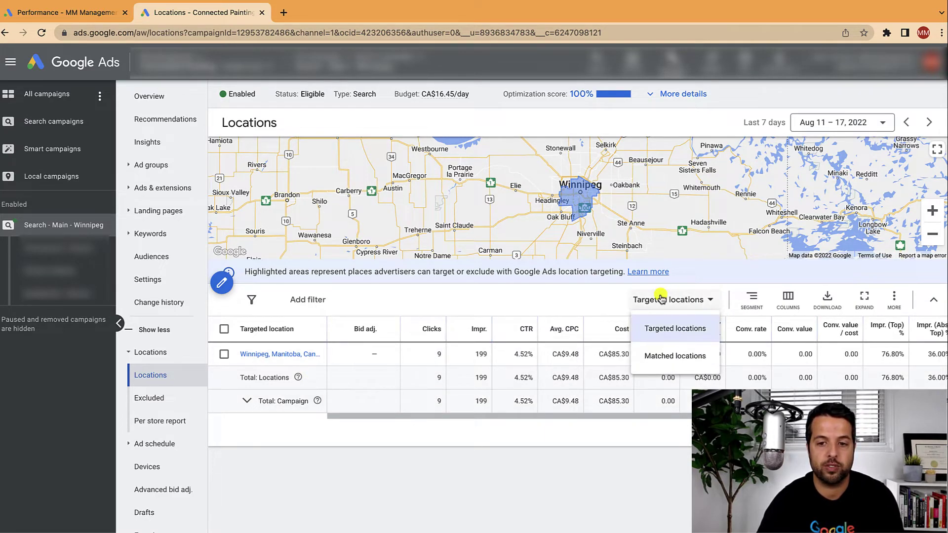
pyautogui.click(664, 355)
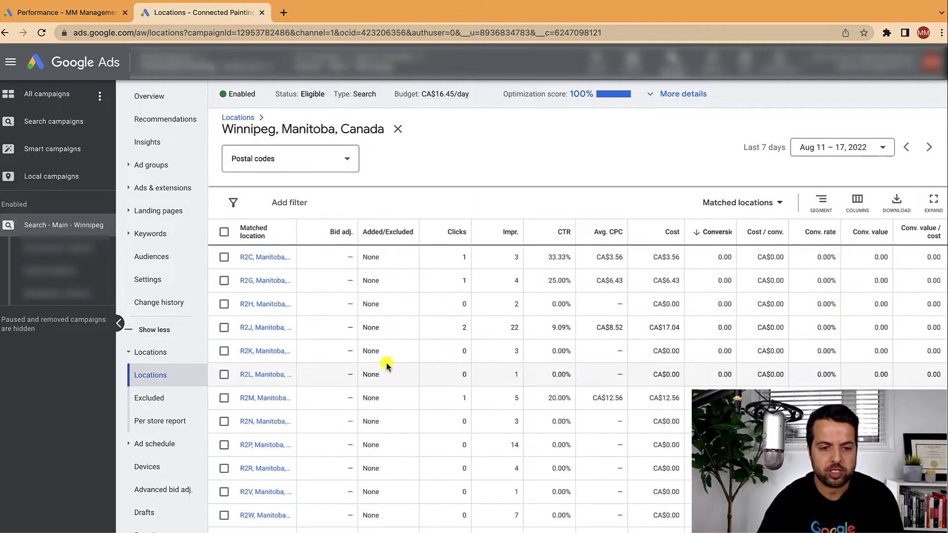
pyautogui.click(313, 167)
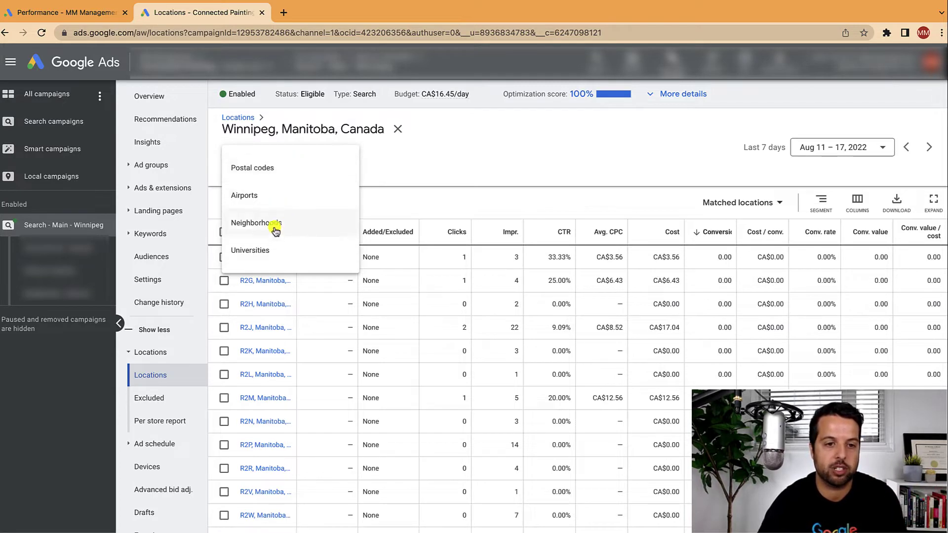
pyautogui.click(320, 172)
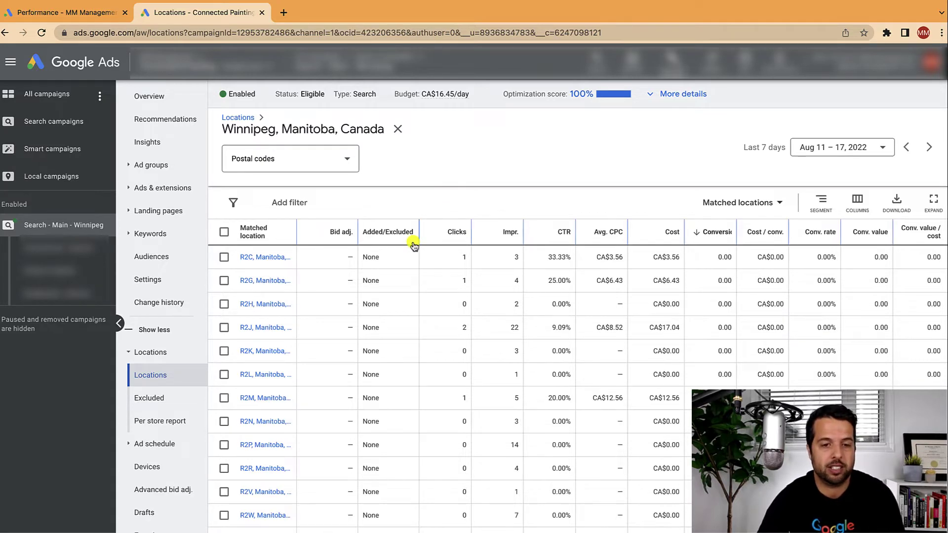
# Widen the postal-code report to All time and review which codes lead in conversions.
pyautogui.click(837, 148)
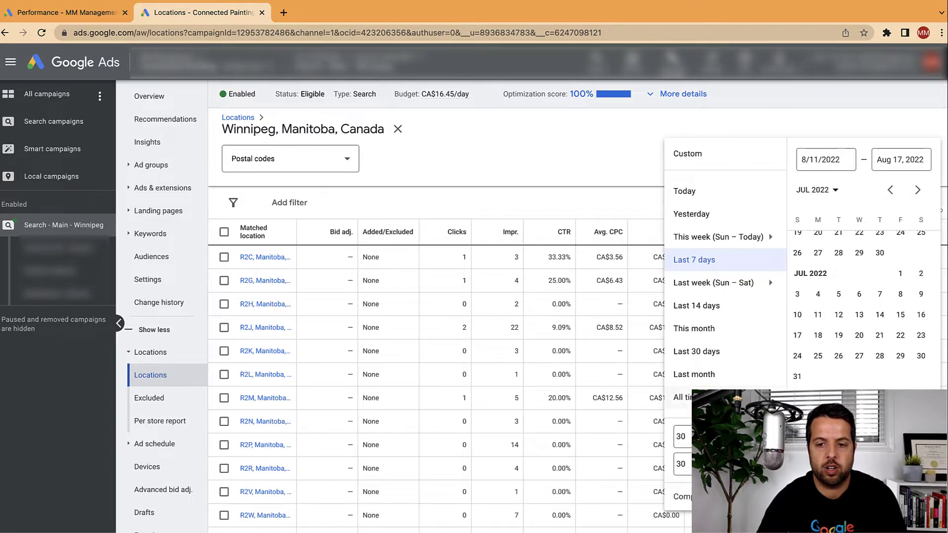
pyautogui.click(713, 395)
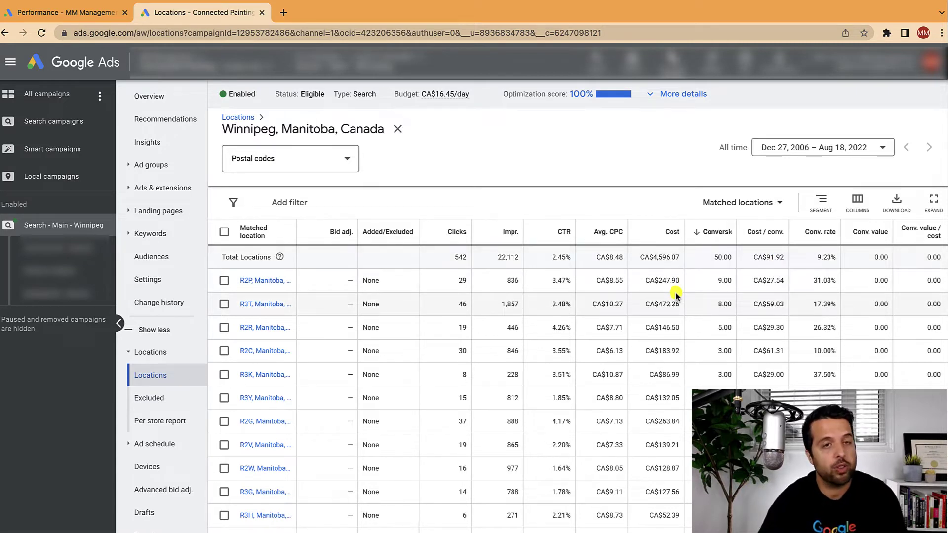
pyautogui.moveTo(703, 232)
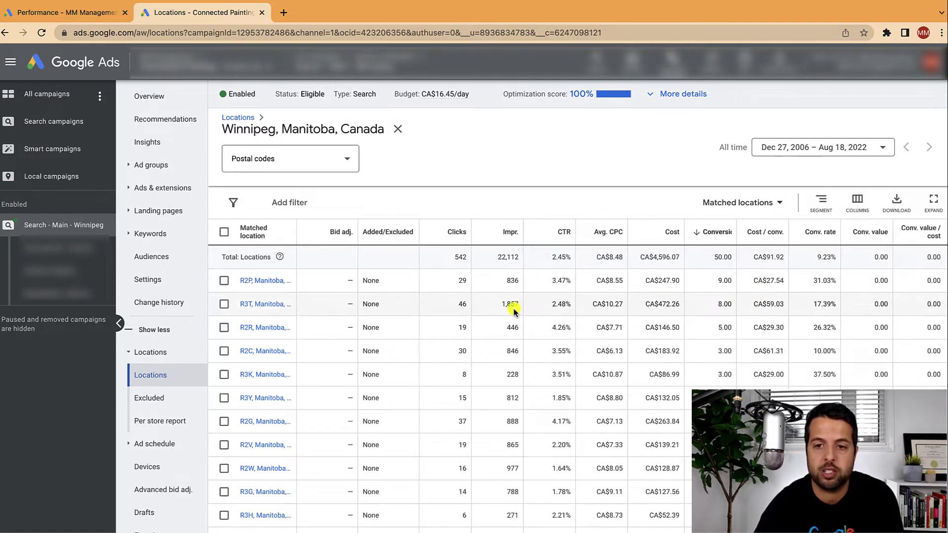
# Select postal codes R2R, R3T and R2P, and set the report back to Last 30 days.
pyautogui.click(224, 327)
pyautogui.click(223, 303)
pyautogui.click(223, 280)
pyautogui.click(823, 148)
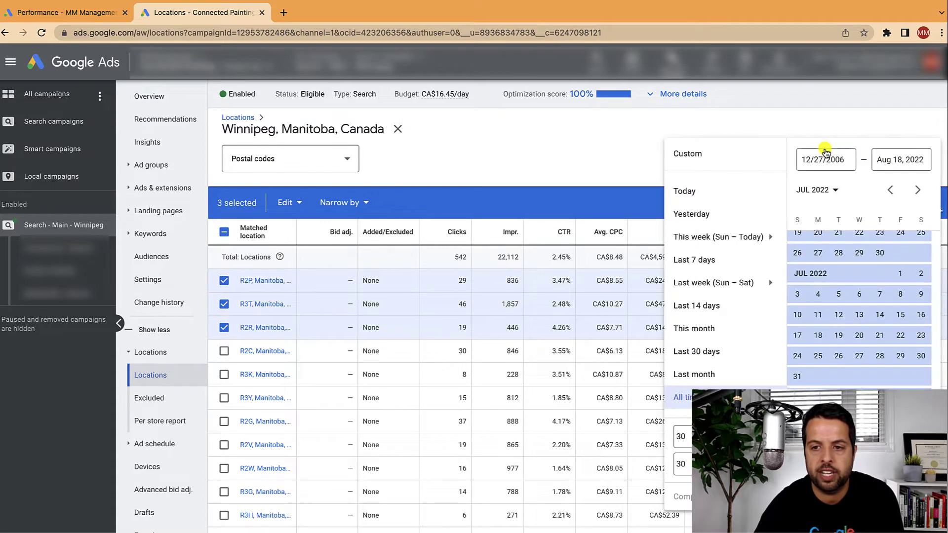
pyautogui.click(758, 350)
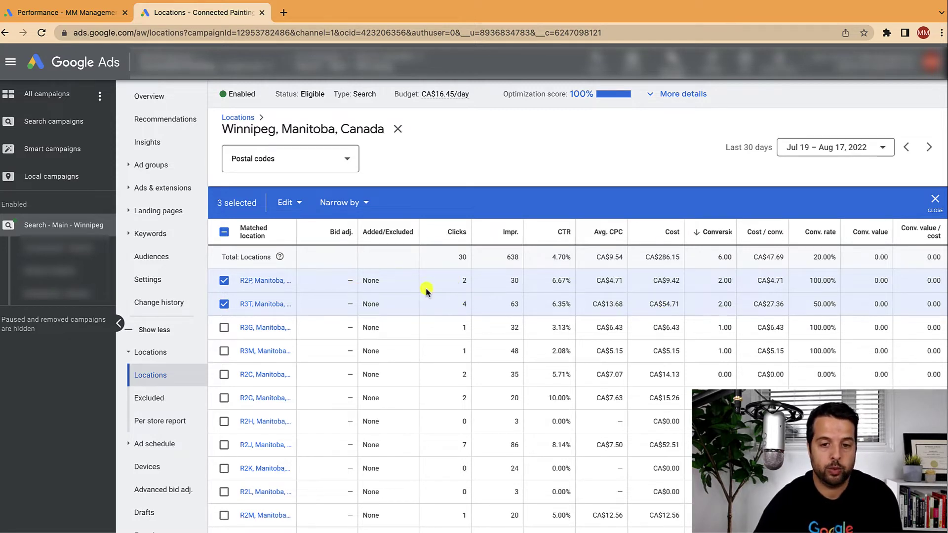
# Add the selected postal codes as targets with a 15% bid increase, then clear the selection.
pyautogui.click(296, 206)
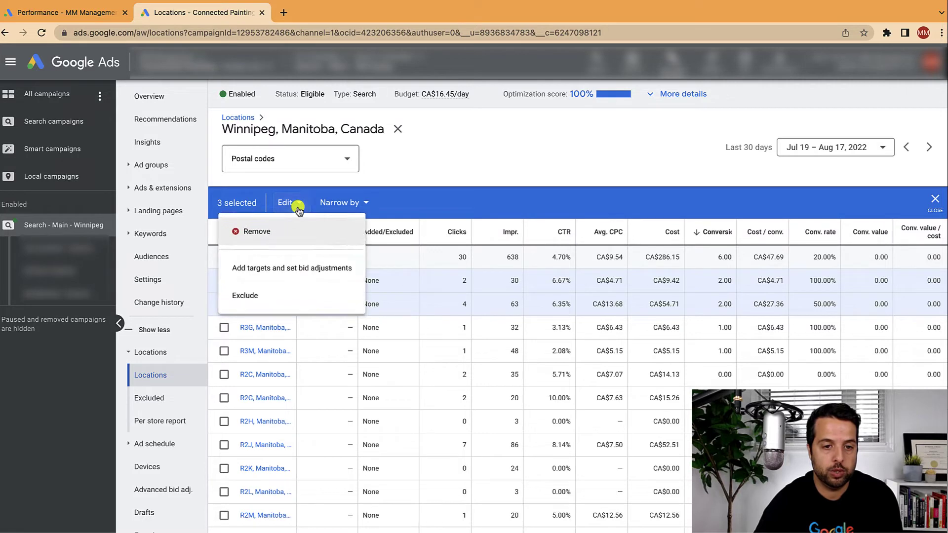
pyautogui.click(290, 270)
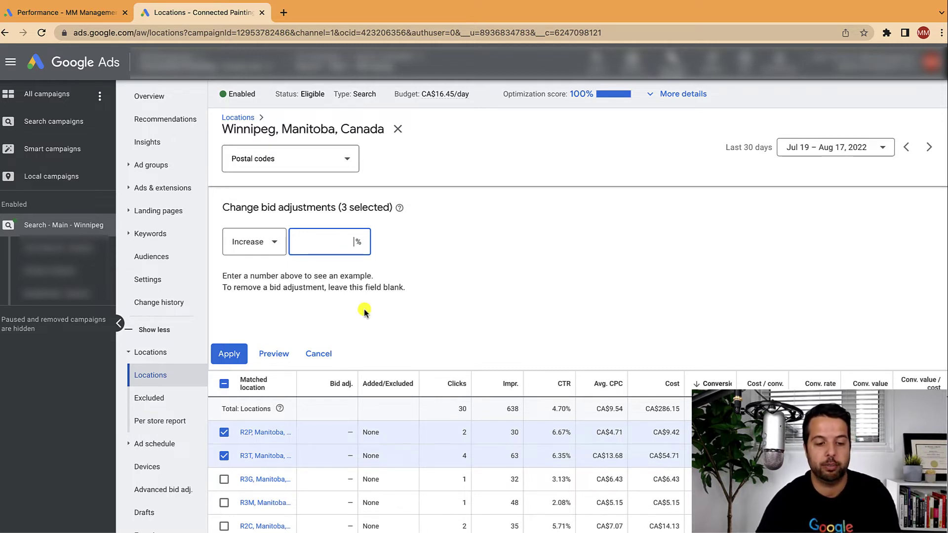
pyautogui.write('15')
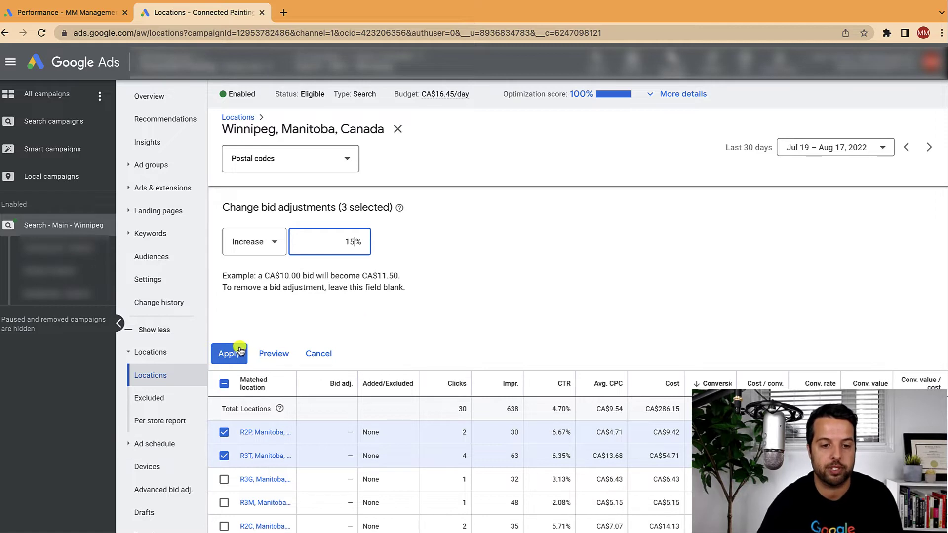
pyautogui.click(240, 352)
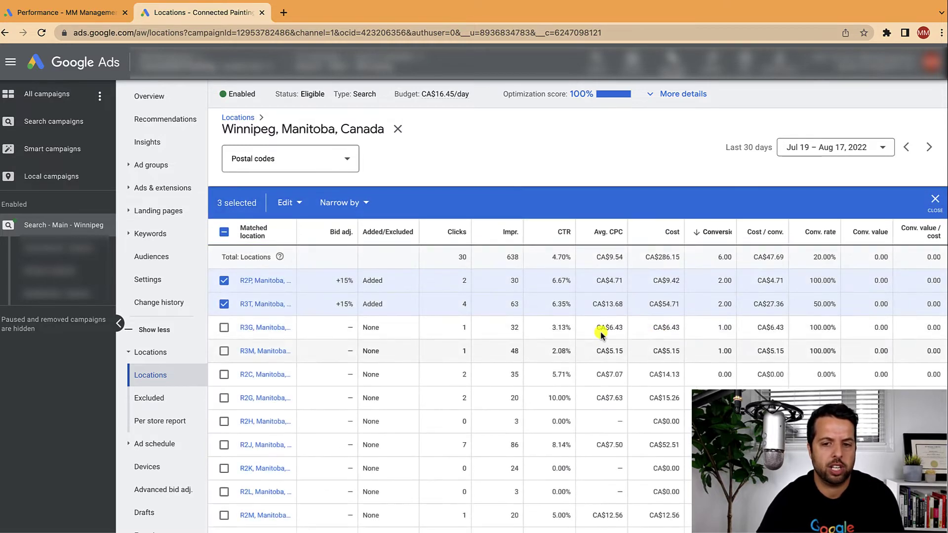
pyautogui.click(224, 232)
pyautogui.click(224, 232)
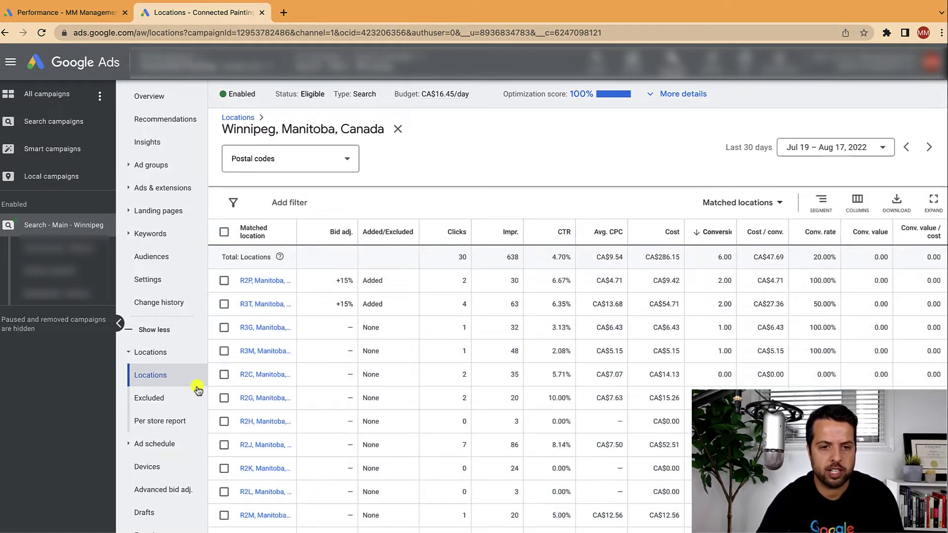
# Switch to Targeted locations to see Winnipeg plus R2P, R2R and R3T at +15%.
pyautogui.click(764, 213)
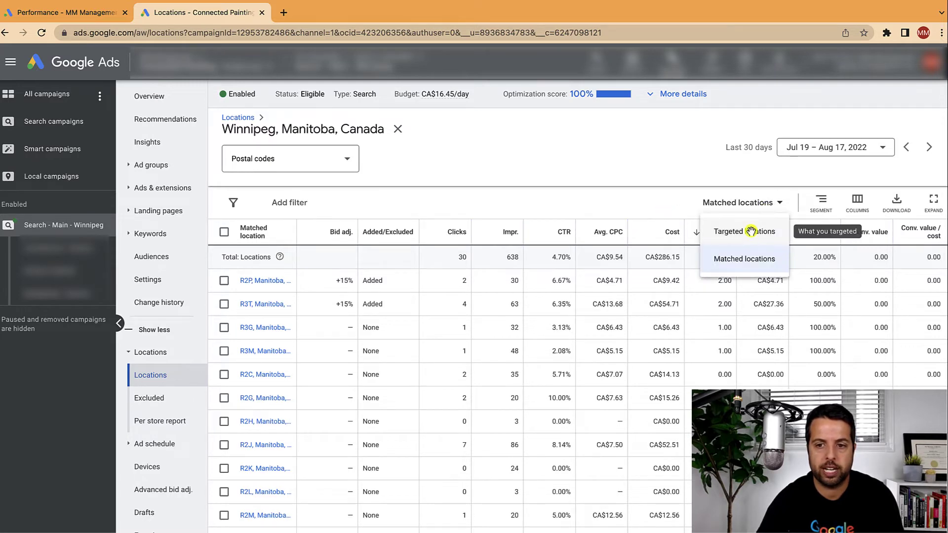
pyautogui.click(753, 230)
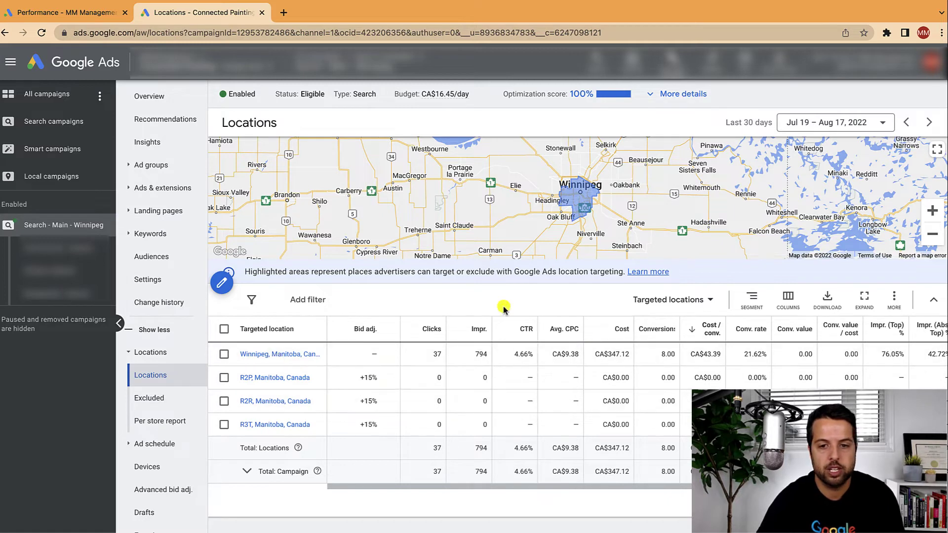
# Show matched postal codes for All time sorted by cost, highest first, and select R2J.
pyautogui.click(681, 302)
pyautogui.click(683, 356)
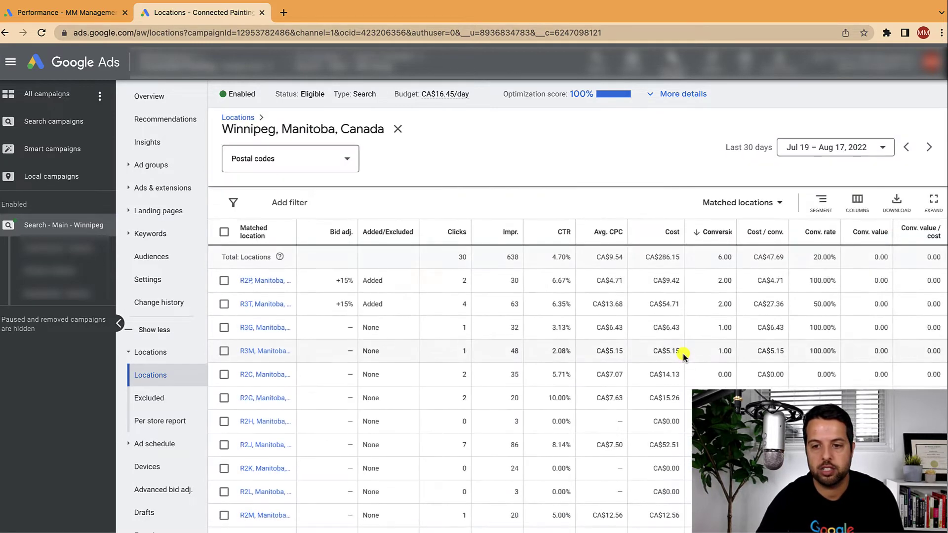
pyautogui.click(667, 232)
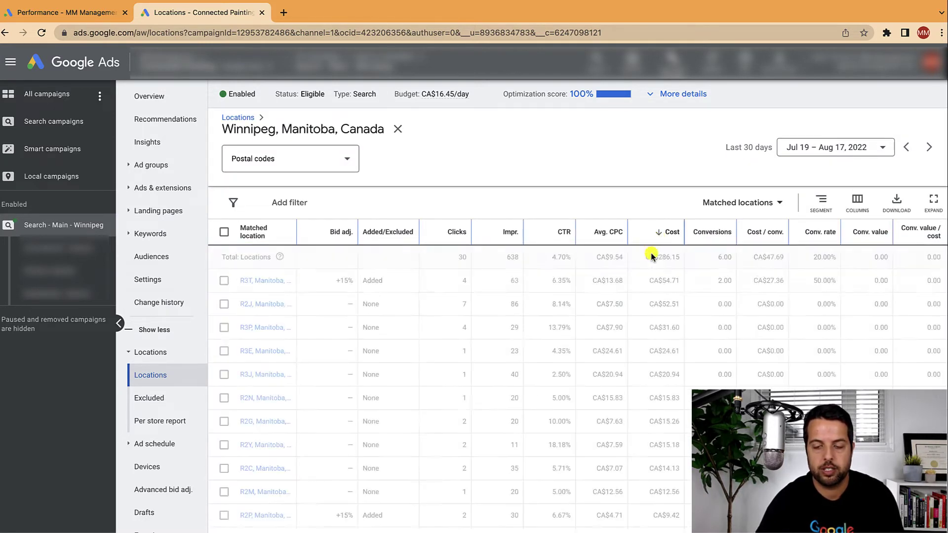
pyautogui.click(795, 153)
pyautogui.click(726, 398)
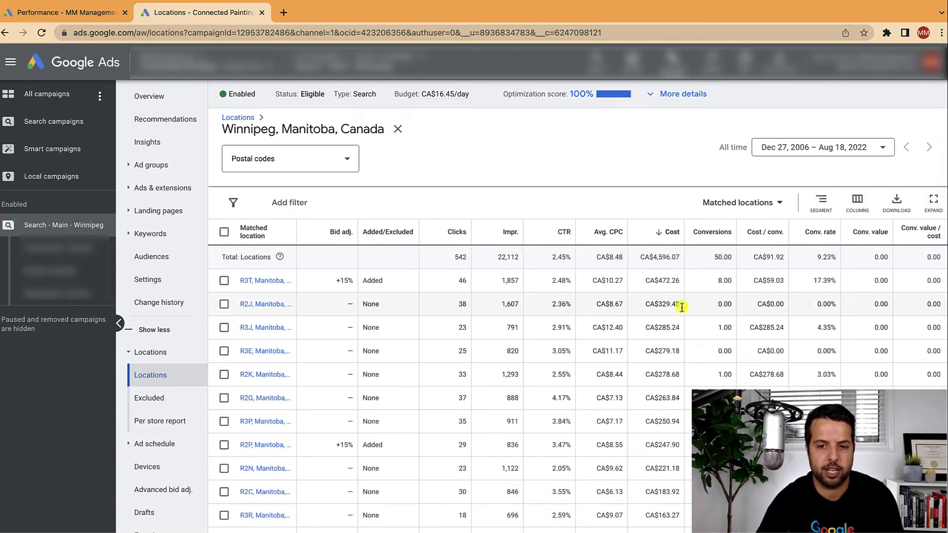
pyautogui.click(224, 304)
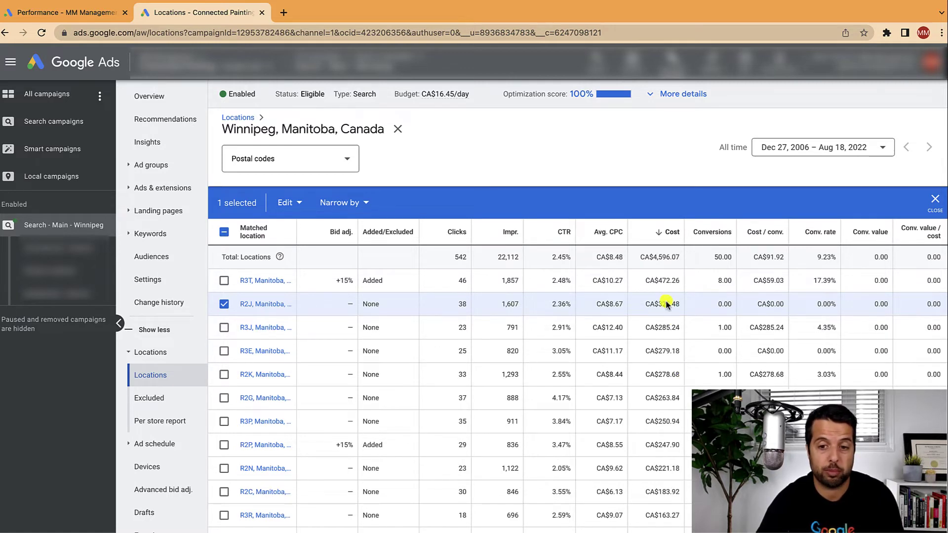
# Exclude postal codes R2J and R3E from the campaign and view the Excluded list.
pyautogui.click(225, 351)
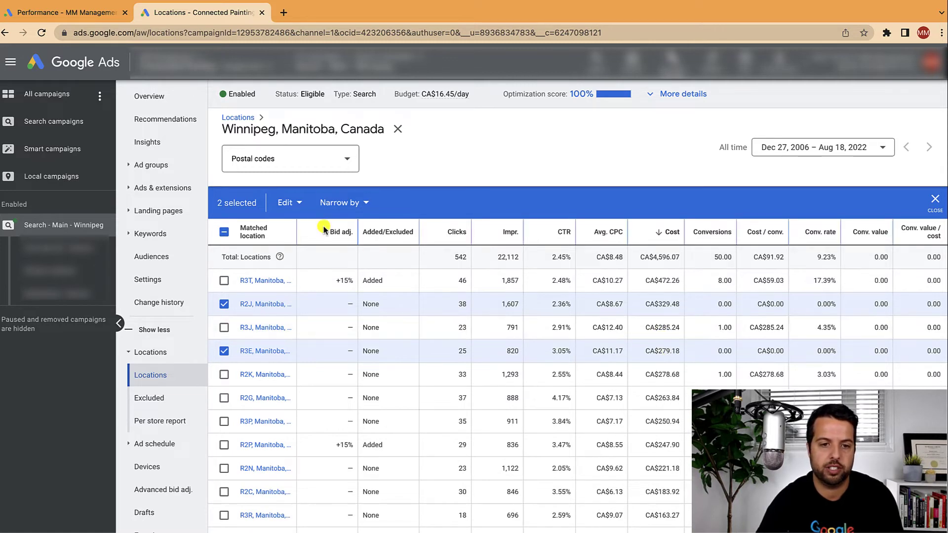
pyautogui.click(296, 202)
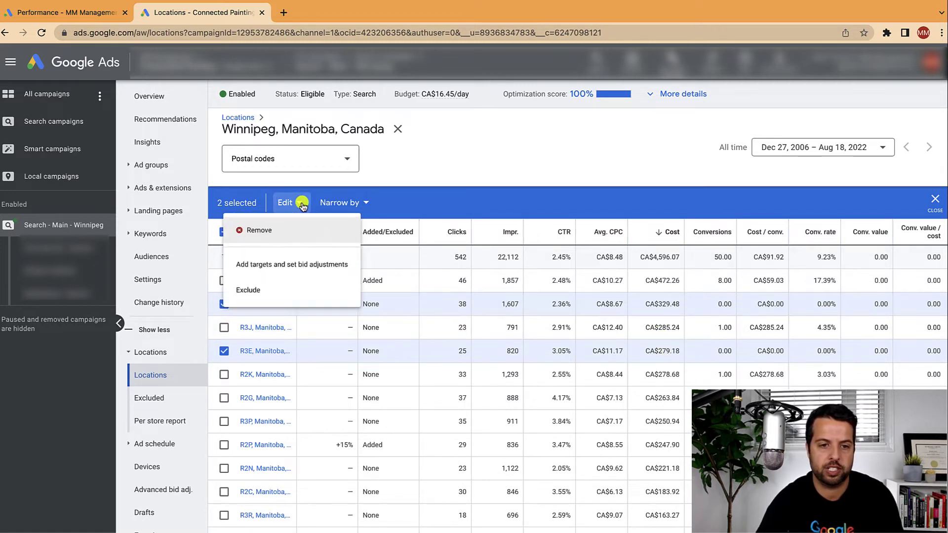
pyautogui.click(316, 297)
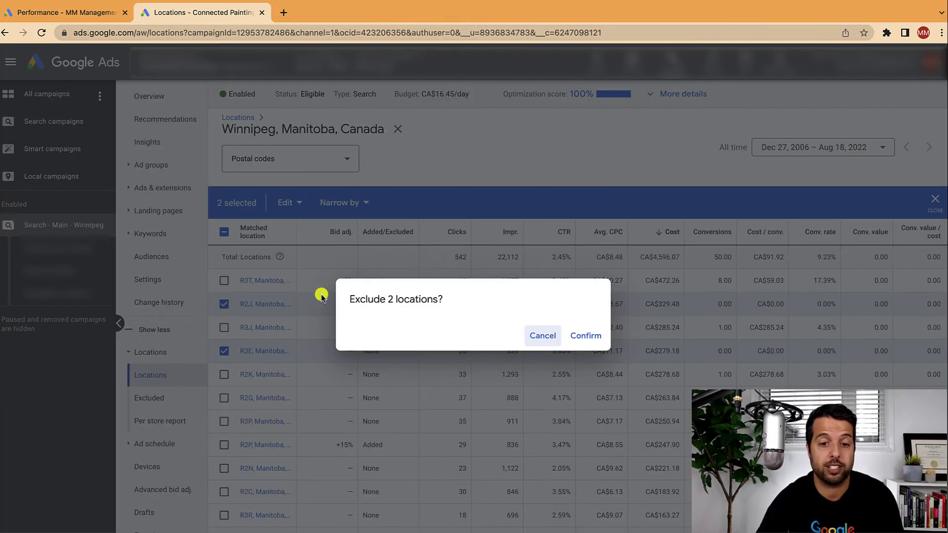
pyautogui.click(574, 334)
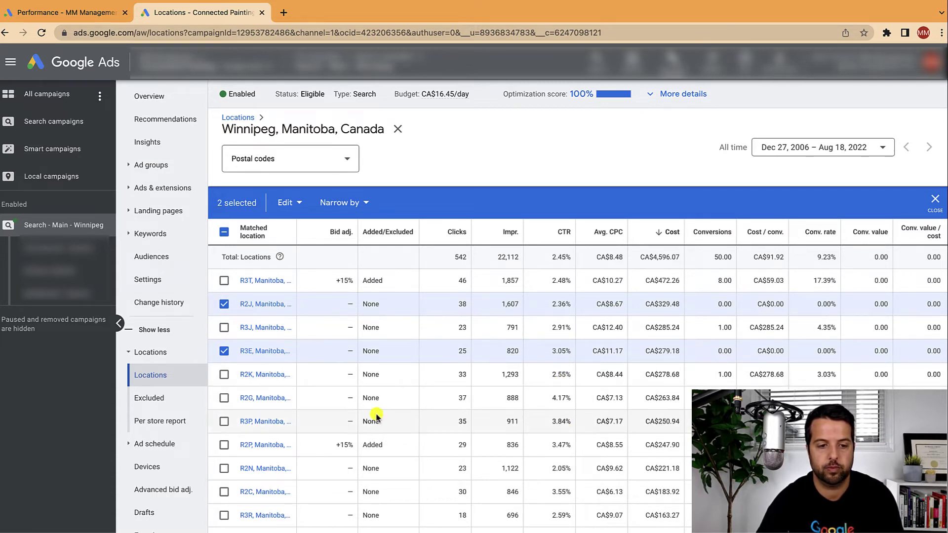
pyautogui.click(168, 397)
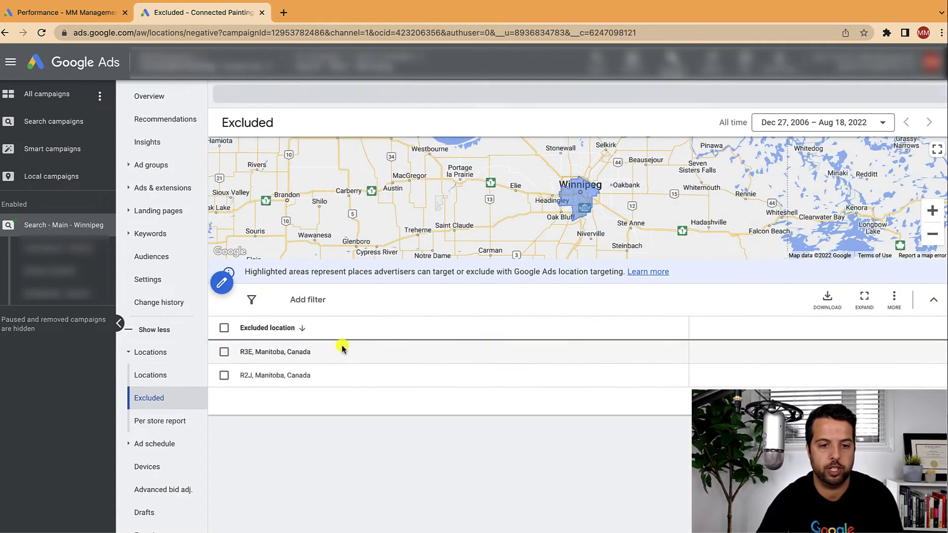
# Return to the matched postal codes and sort them by Cost / conv., highest first.
pyautogui.click(182, 377)
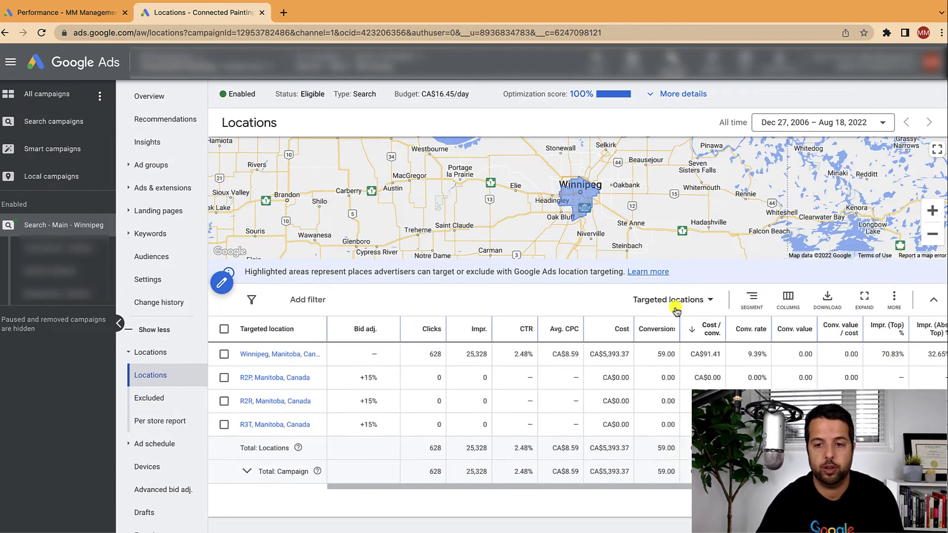
pyautogui.click(679, 303)
pyautogui.click(680, 357)
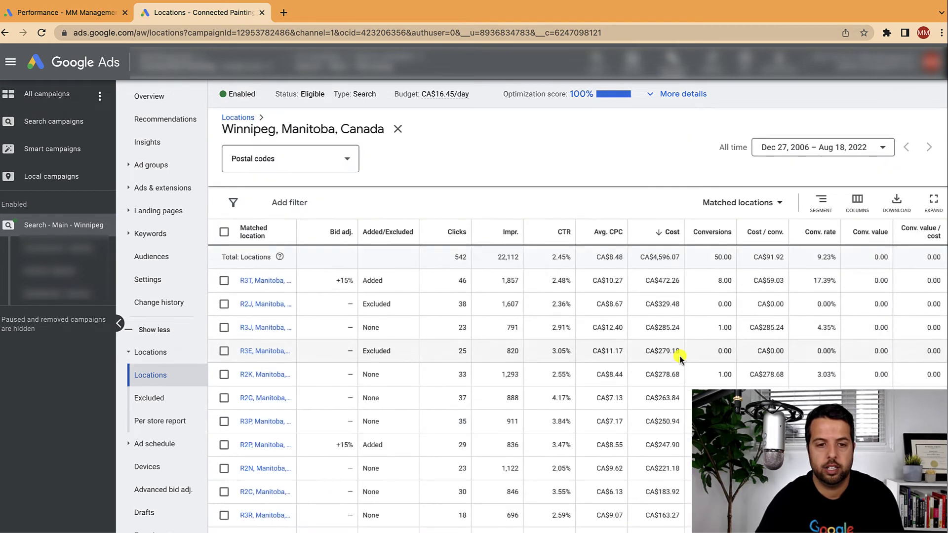
pyautogui.click(765, 231)
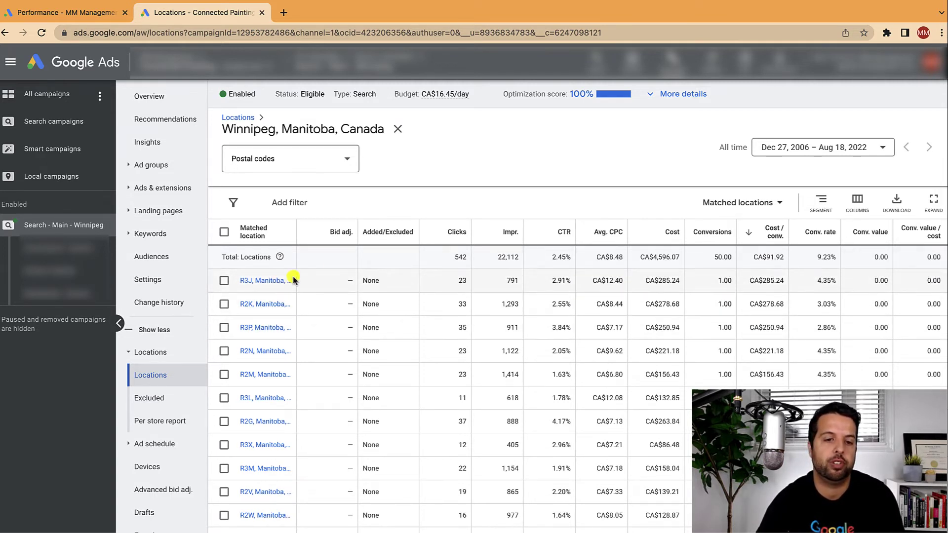
# Select postal codes R3J, R2K, R3P and R2N in the locations table.
pyautogui.click(223, 280)
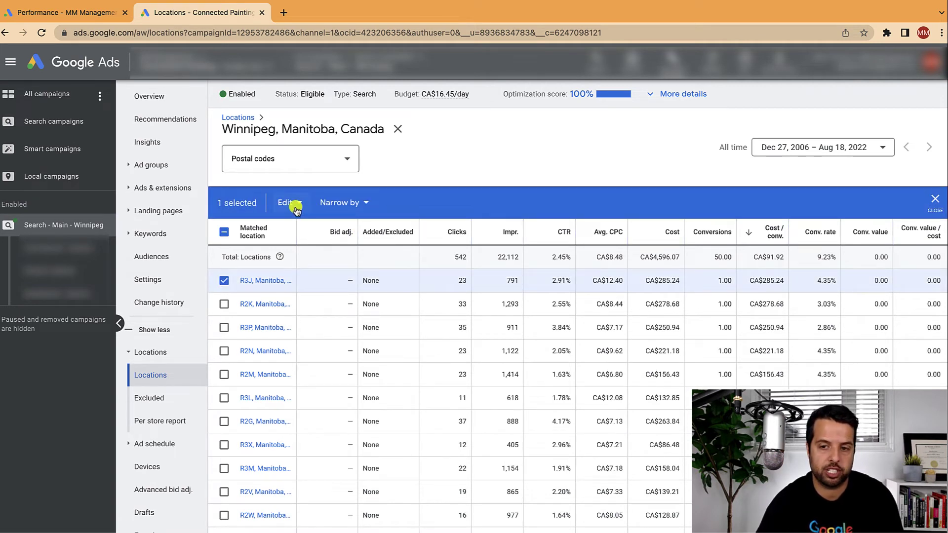
pyautogui.click(224, 304)
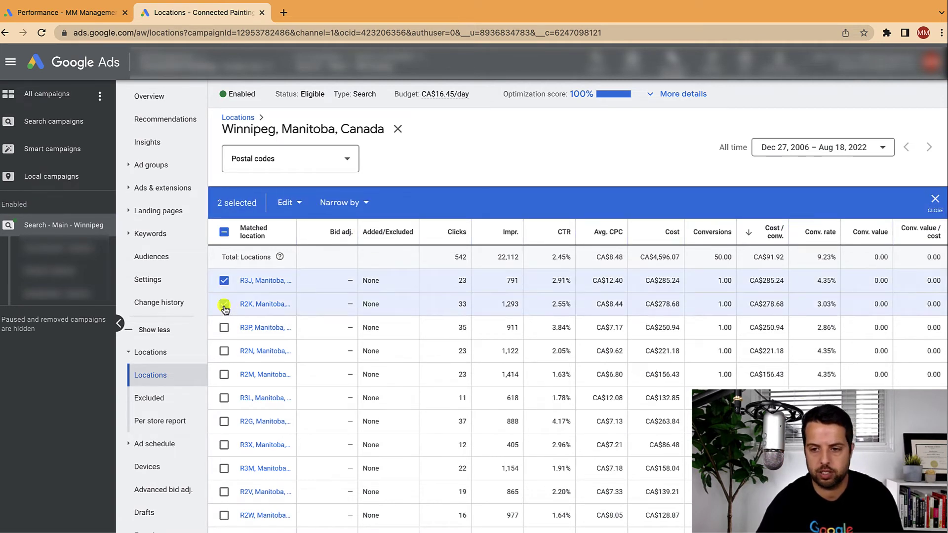
pyautogui.click(224, 327)
pyautogui.click(223, 351)
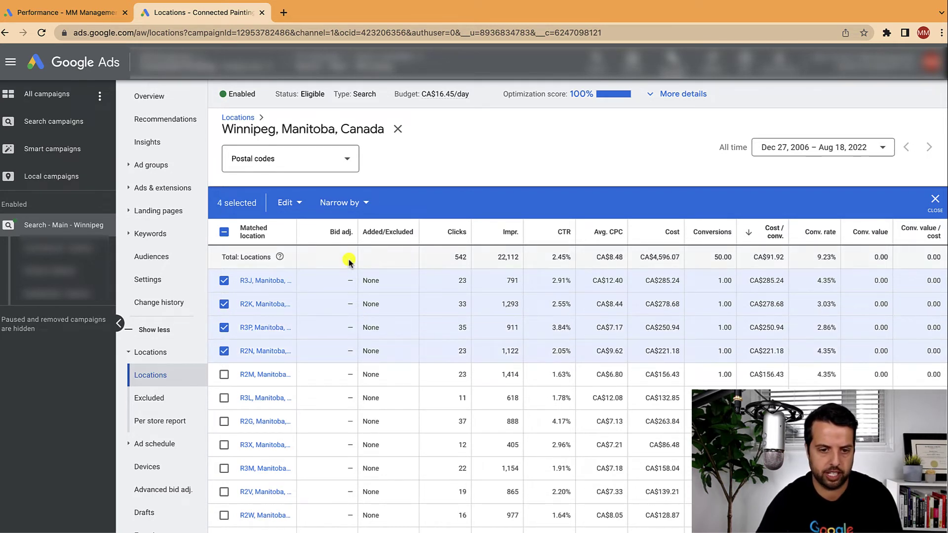
# Enter a 40% bid decrease for the four selected postal codes.
pyautogui.click(296, 202)
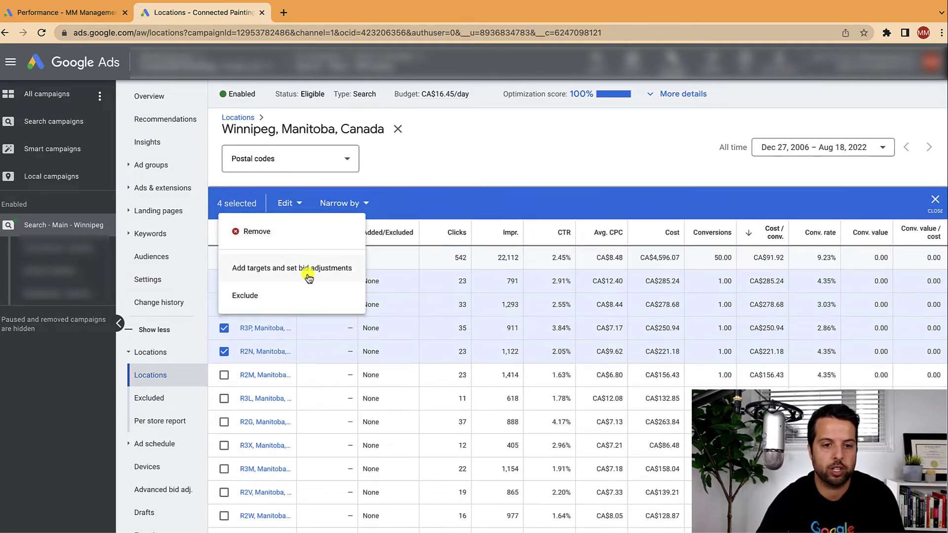
pyautogui.click(307, 274)
pyautogui.click(266, 243)
pyautogui.click(262, 278)
pyautogui.click(327, 252)
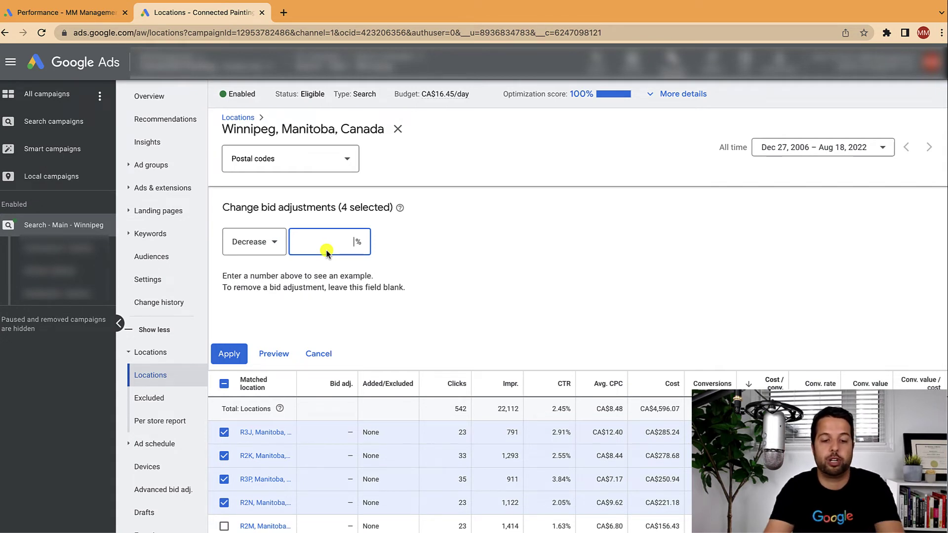
pyautogui.write('40')
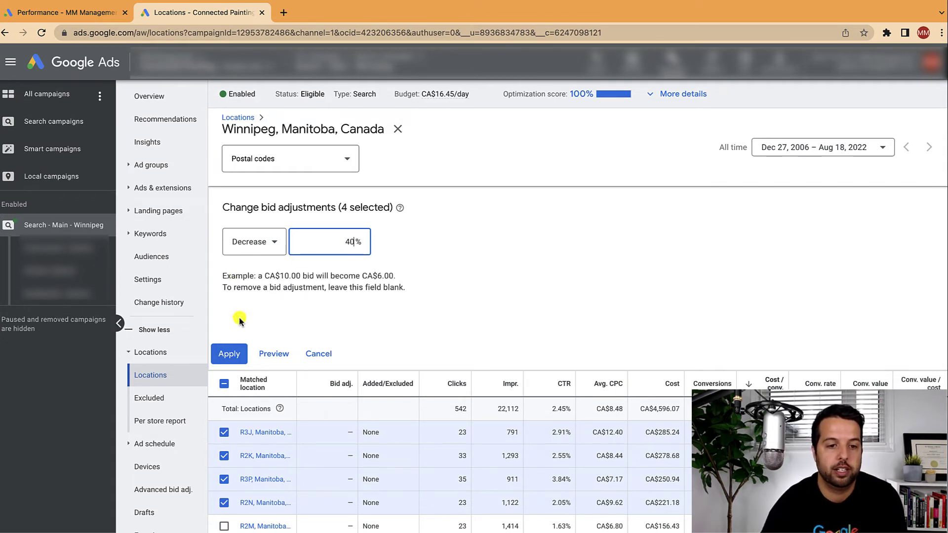
# Apply the decrease so R3J, R2K, R3P and R2N show -40% and Added.
pyautogui.click(230, 355)
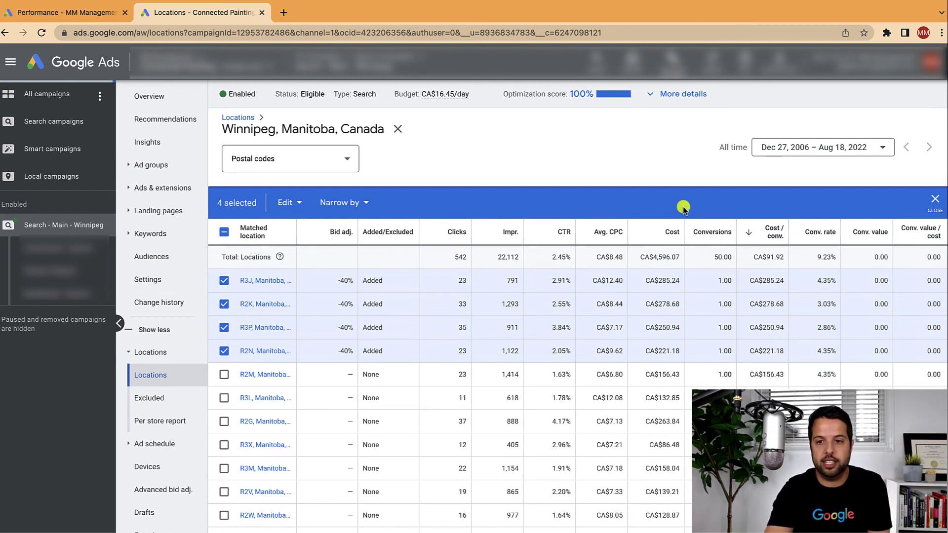
# Clear the four-code selection and switch the table to Targeted locations.
pyautogui.click(934, 201)
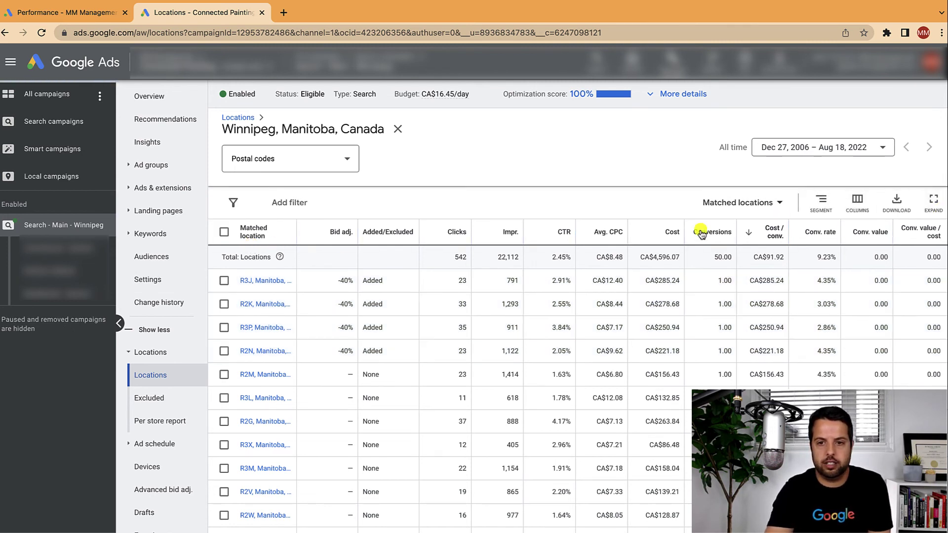
pyautogui.click(709, 202)
pyautogui.click(719, 233)
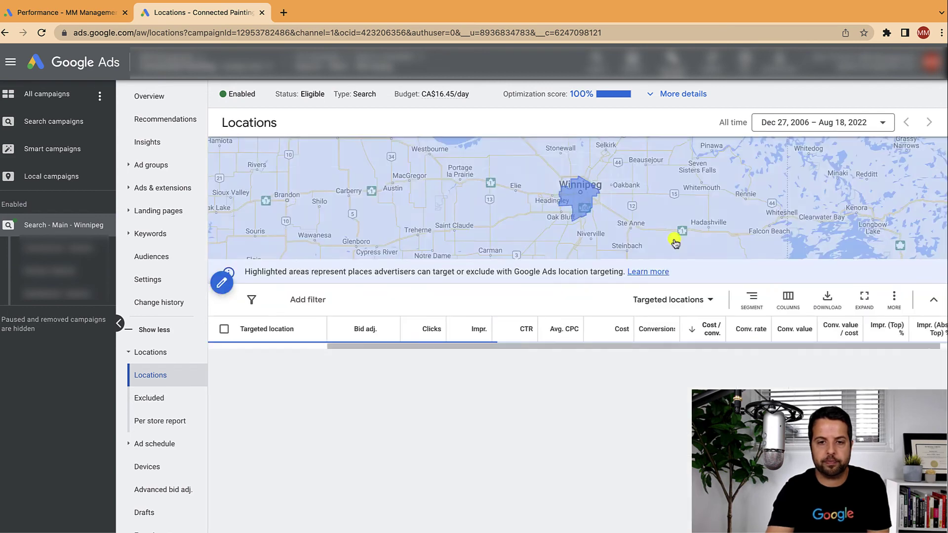